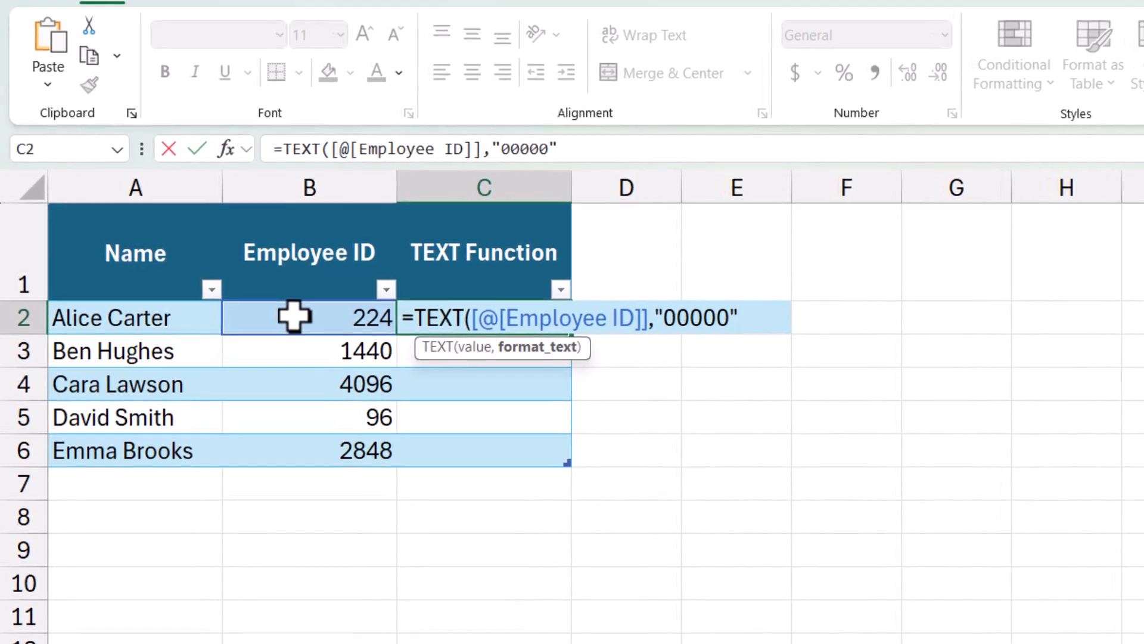
Commit the formula =TEXT([@[Employee ID]],"00000") in the first cell of the TEXT Function column
{"action": "key", "text": "Return"}
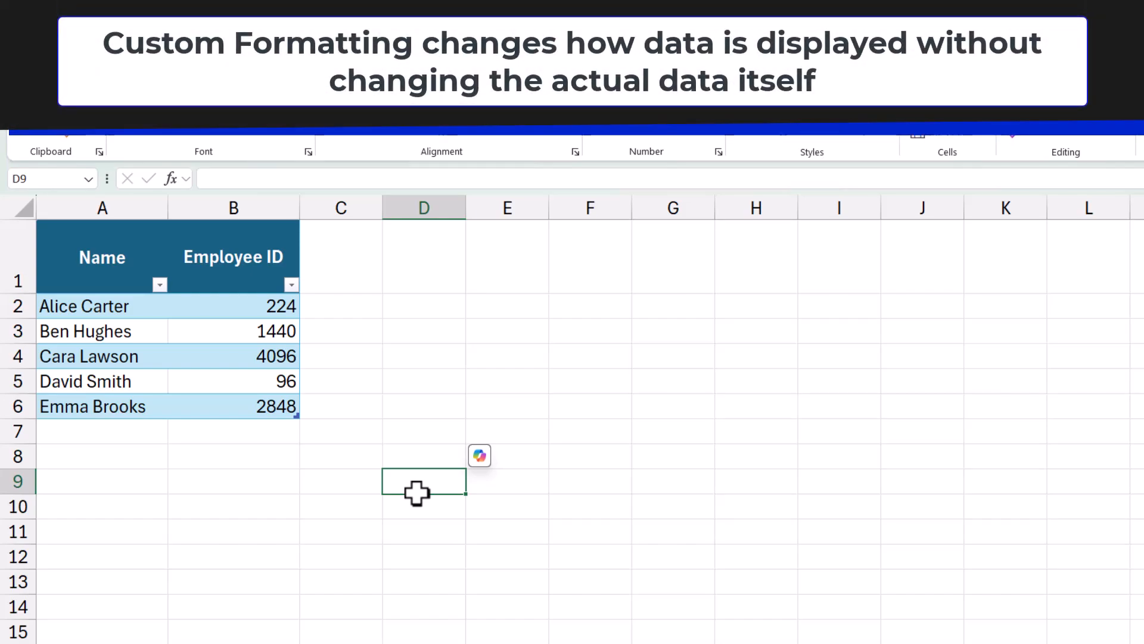
Apply the custom number format 00000 to the Employee ID values in B2:B6
{"action": "left_click", "coordinate": [365, 482]}
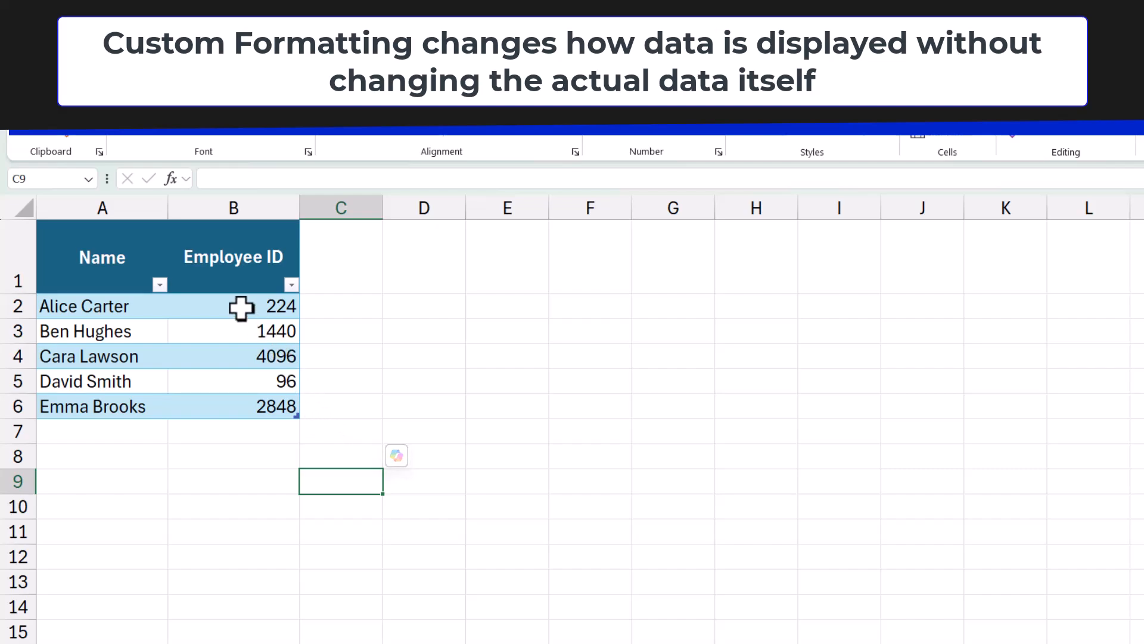
{"action": "left_click_drag", "start_coordinate": [234, 306], "coordinate": [235, 409]}
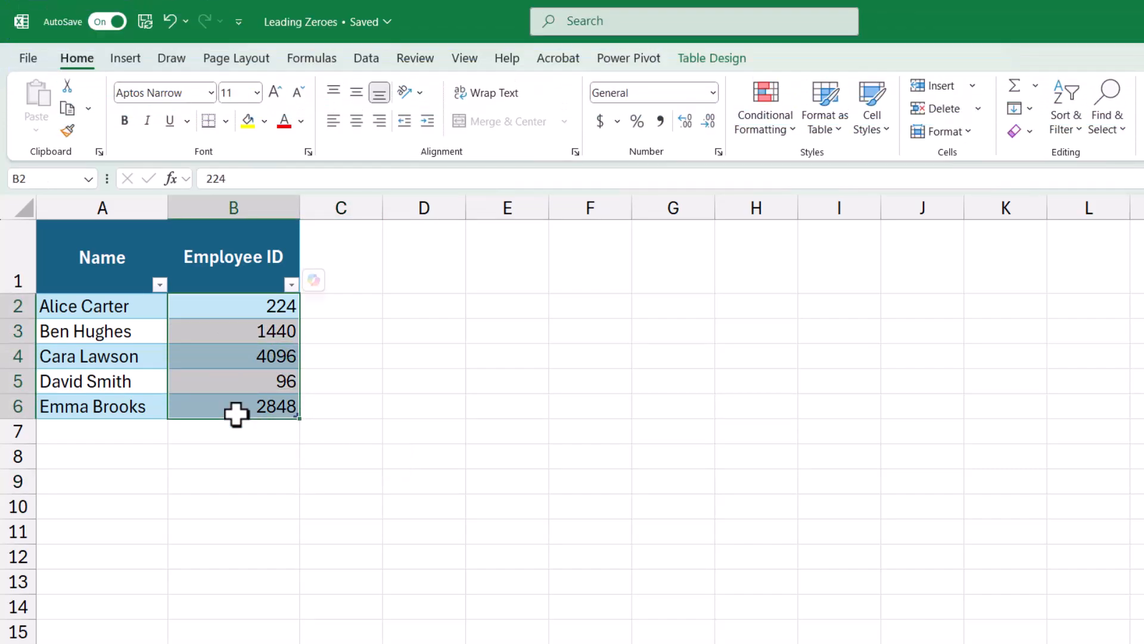
{"action": "right_click", "coordinate": [242, 320]}
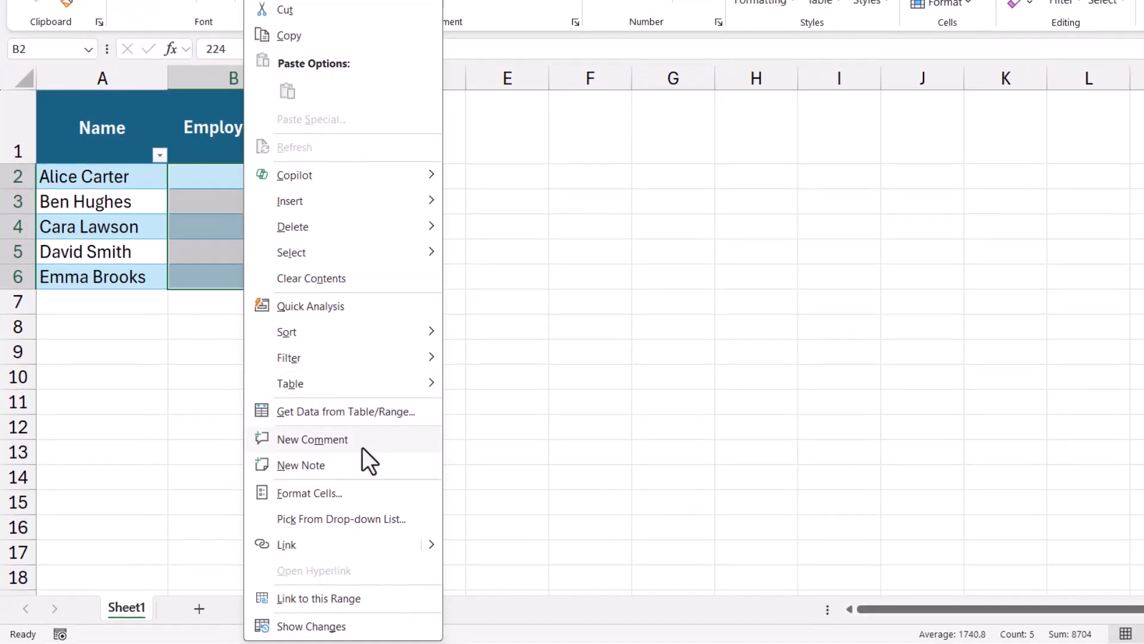
{"action": "left_click", "coordinate": [388, 588]}
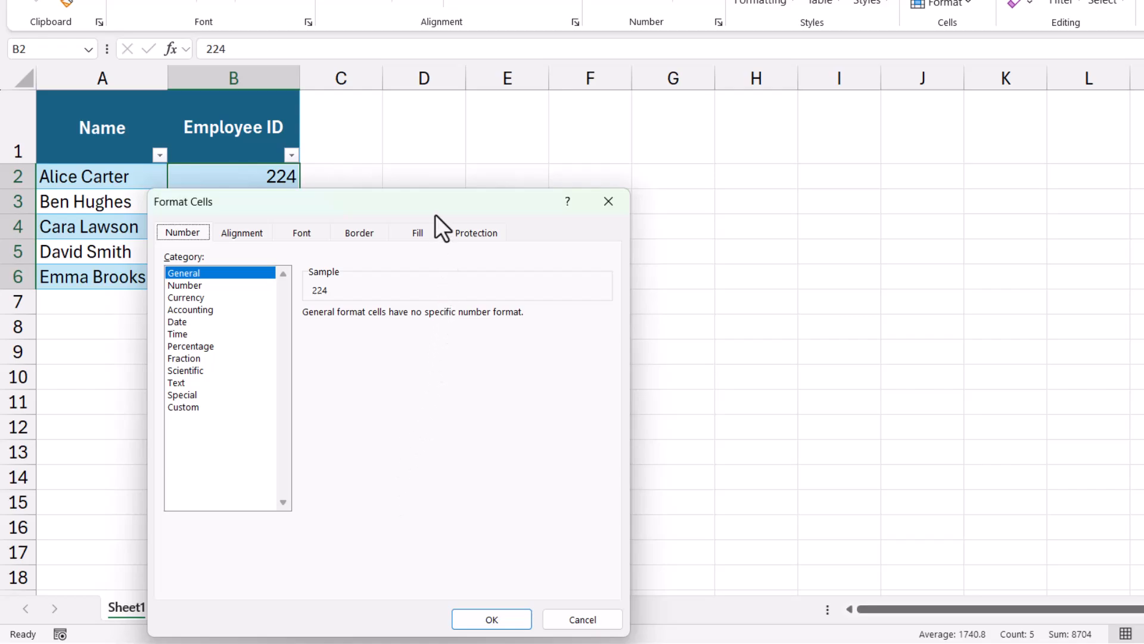
{"action": "left_click_drag", "start_coordinate": [435, 213], "coordinate": [606, 119]}
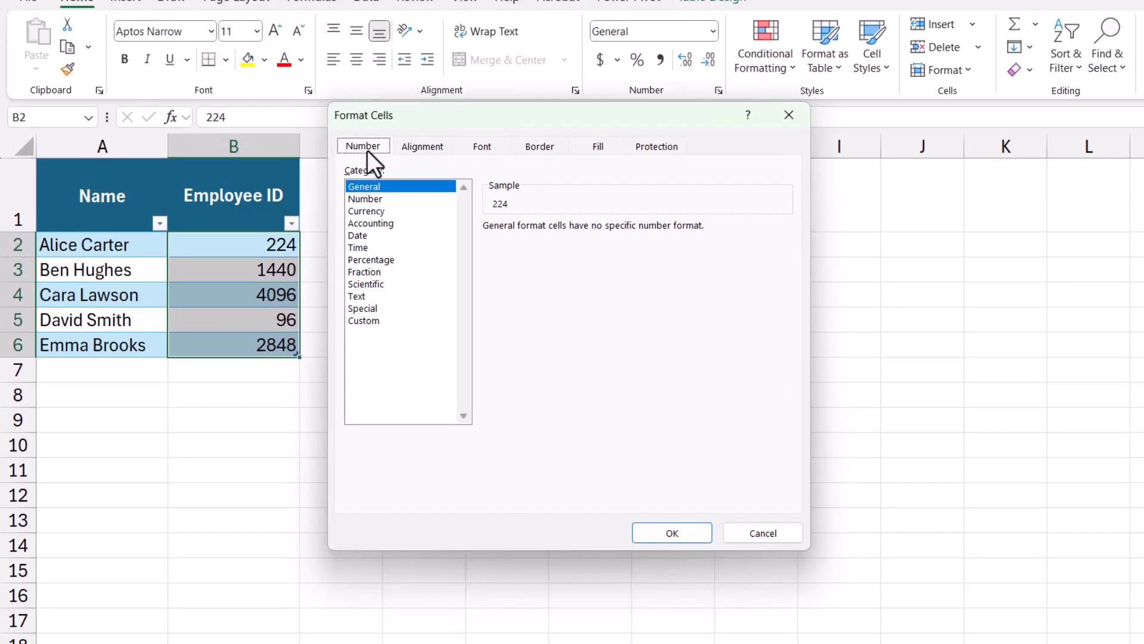
{"action": "left_click", "coordinate": [396, 323]}
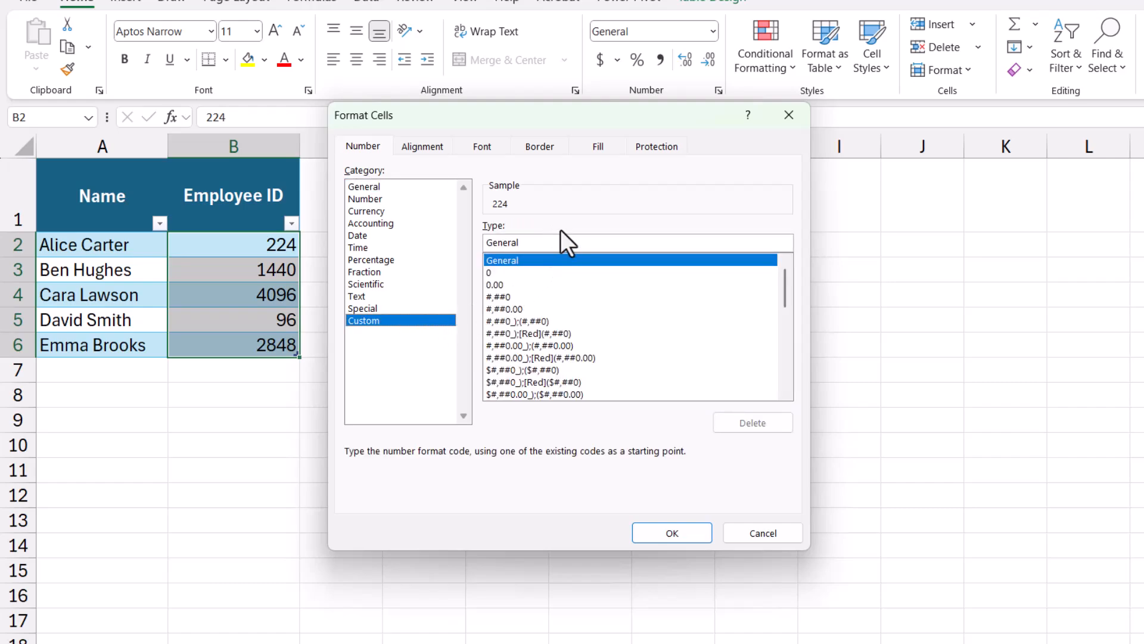
{"action": "left_click_drag", "start_coordinate": [557, 243], "coordinate": [480, 243]}
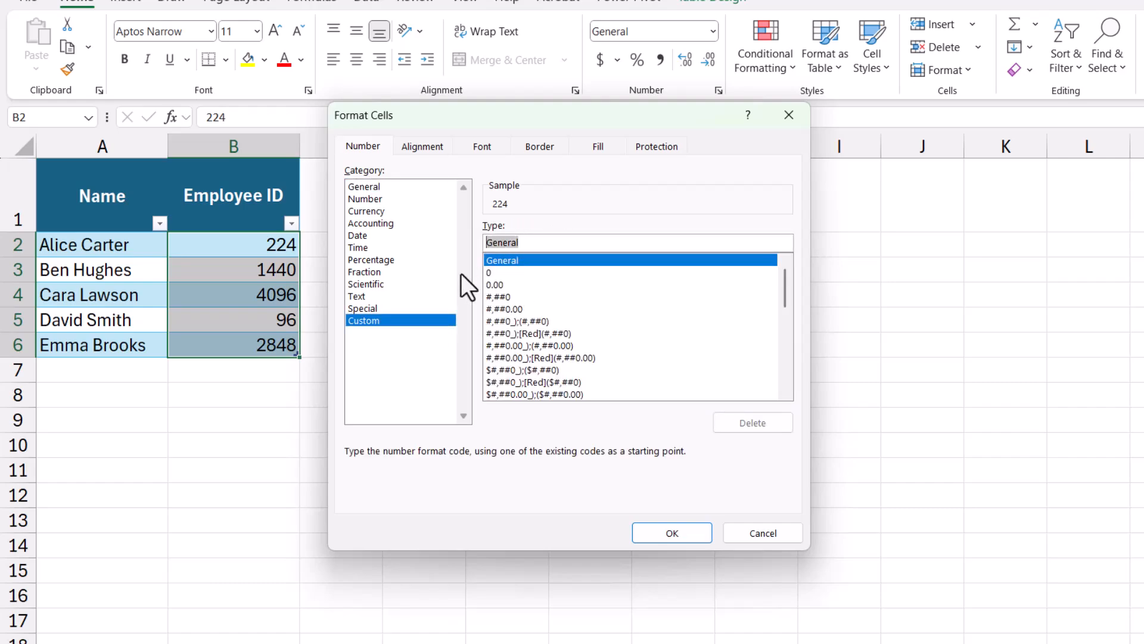
{"action": "type", "text": "000"}
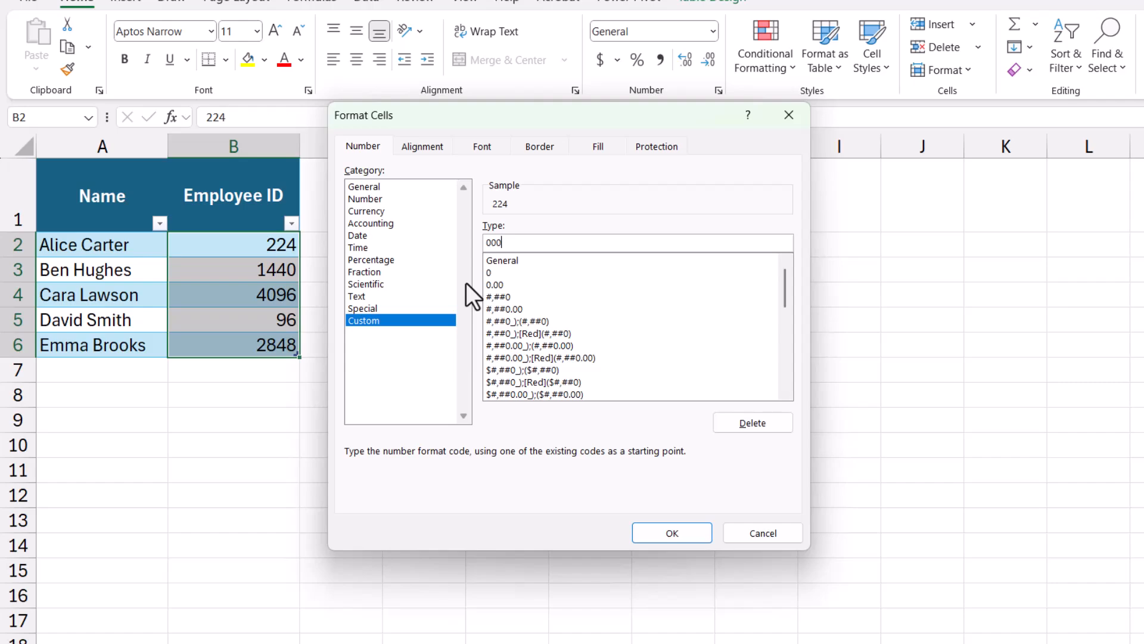
{"action": "type", "text": "00"}
{"action": "left_click", "coordinate": [672, 533]}
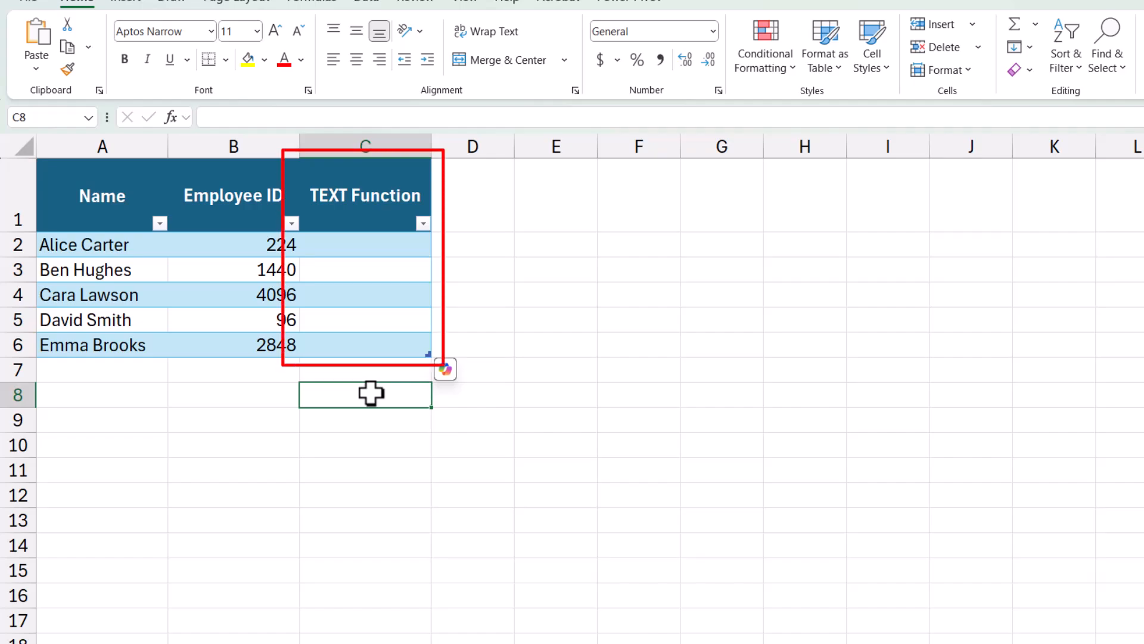
Fill the TEXT Function column with =TEXT([@[Employee ID]],"00000"), entering the formula in C2
{"action": "left_click", "coordinate": [393, 254]}
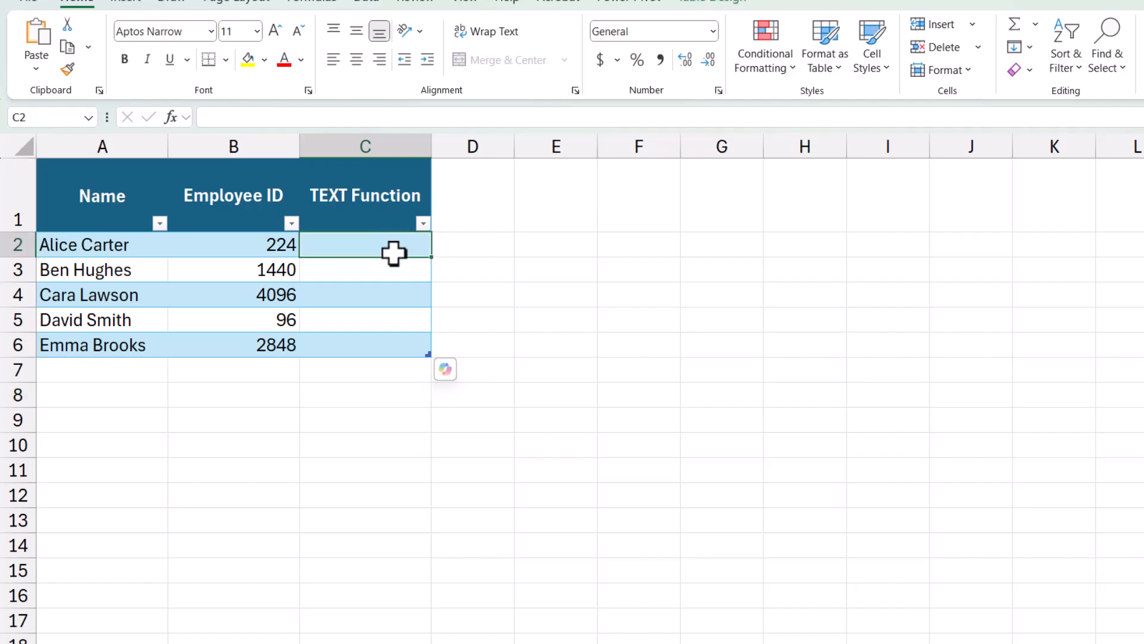
{"action": "type", "text": "=tex"}
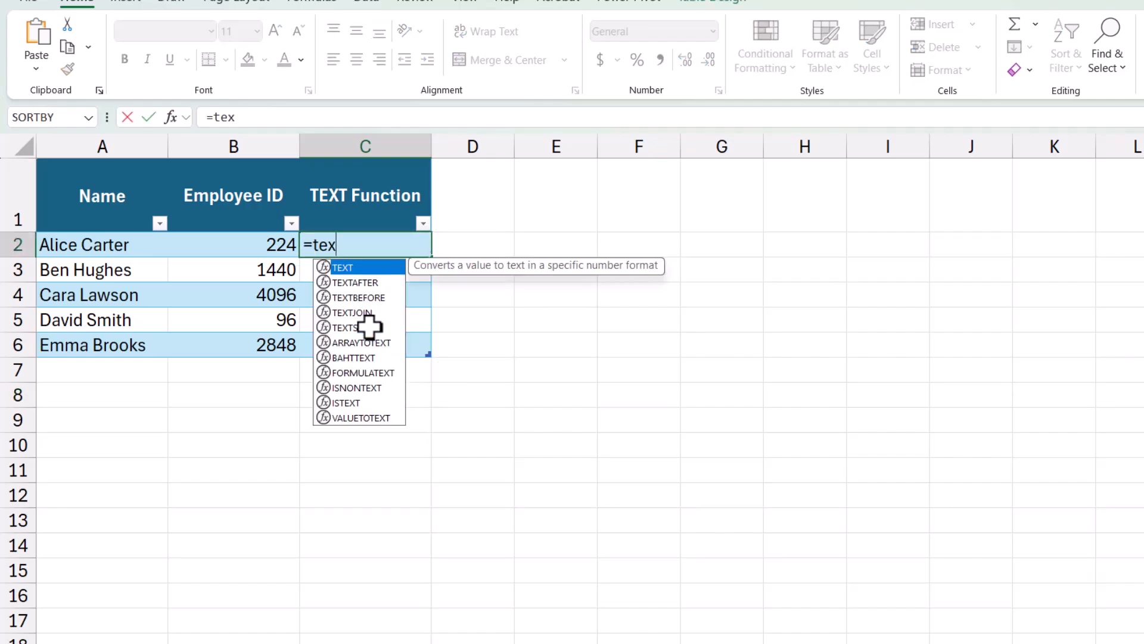
{"action": "double_click", "coordinate": [377, 267]}
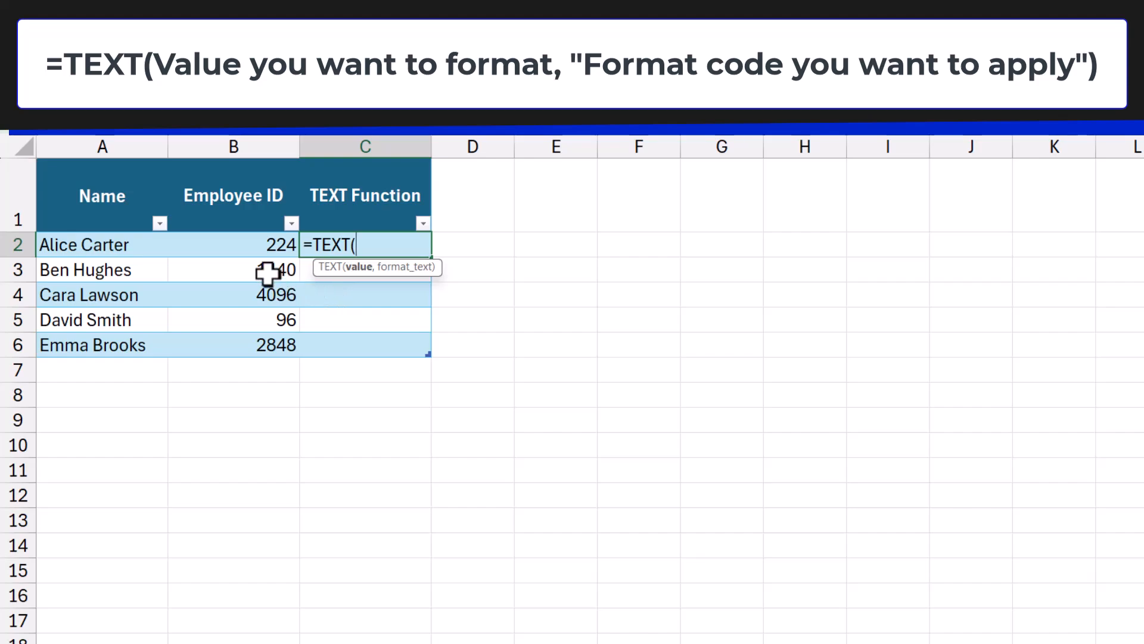
{"action": "left_click", "coordinate": [222, 244]}
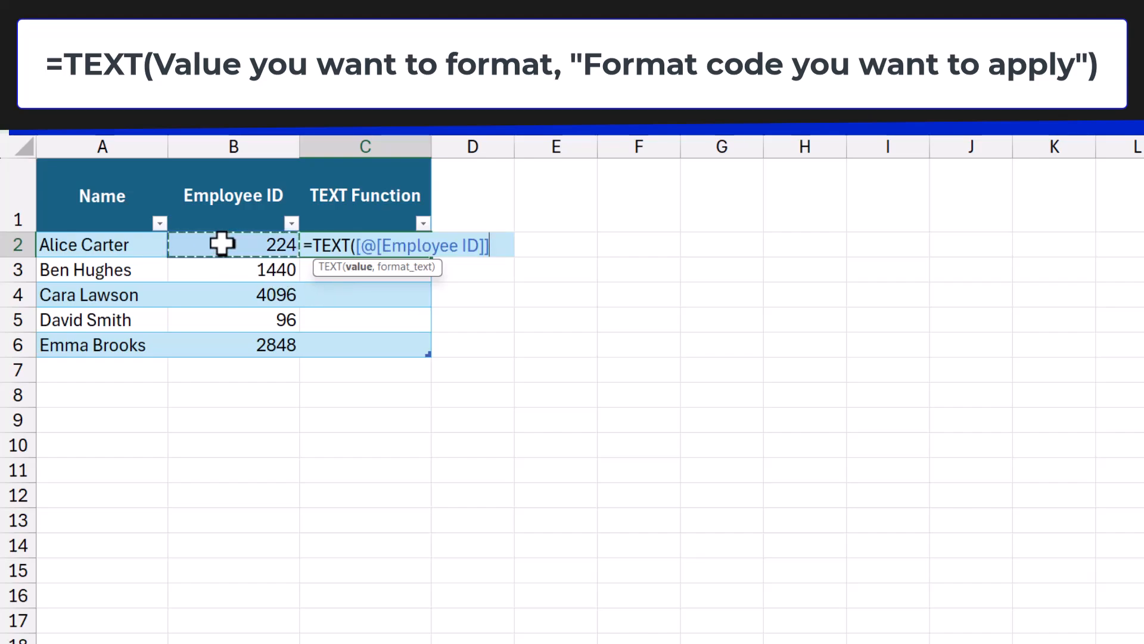
{"action": "type", "text": ","}
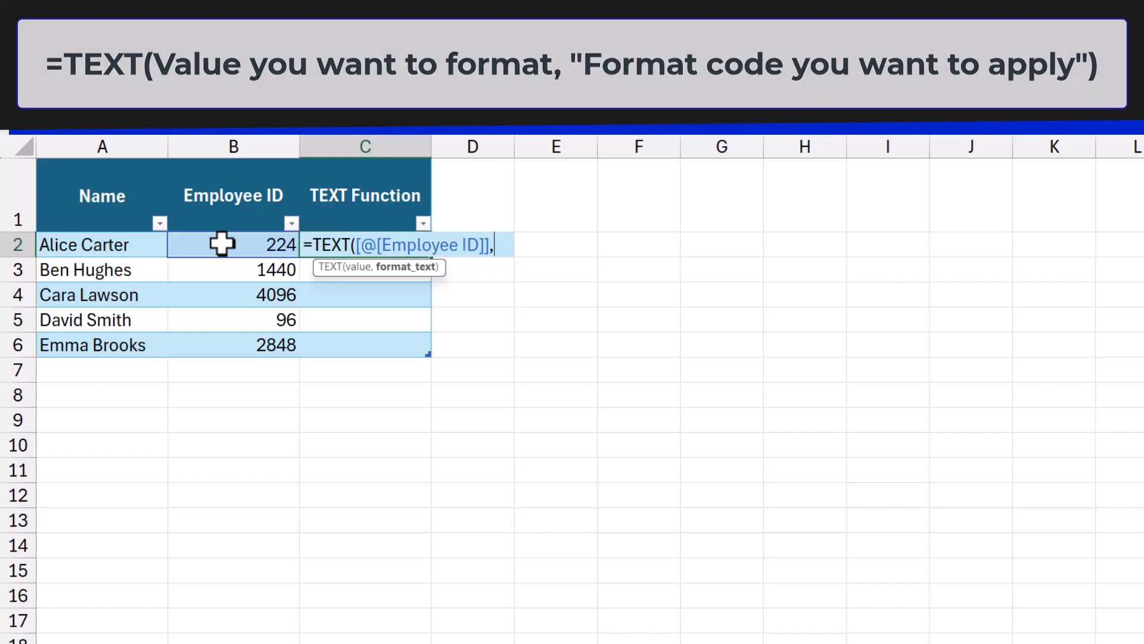
{"action": "type", "text": "\"0"}
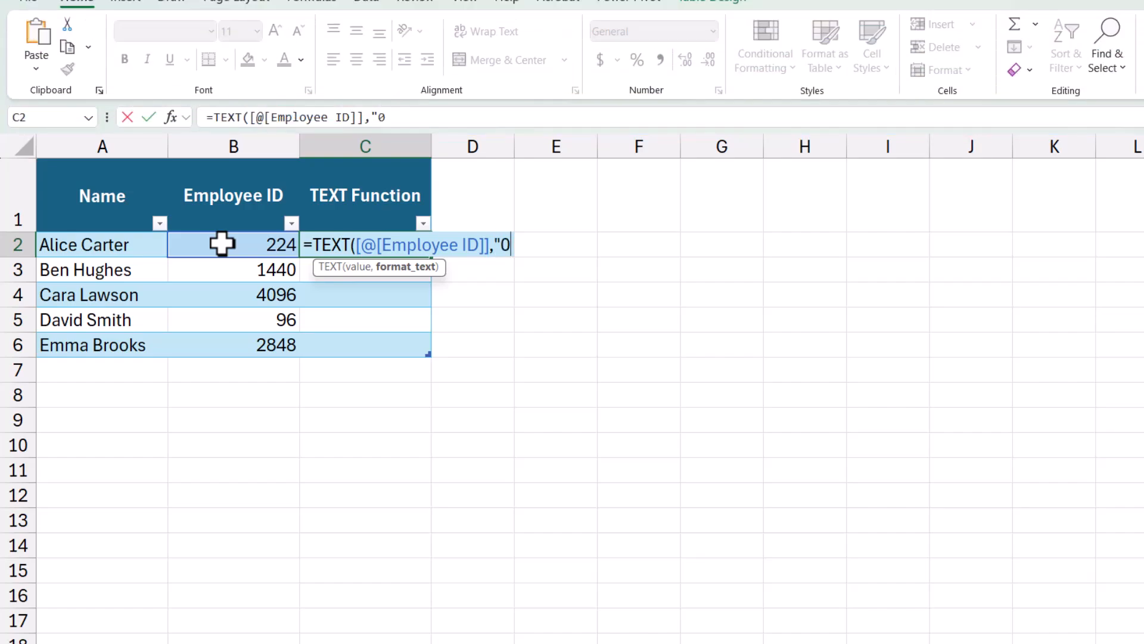
{"action": "type", "text": "0000"}
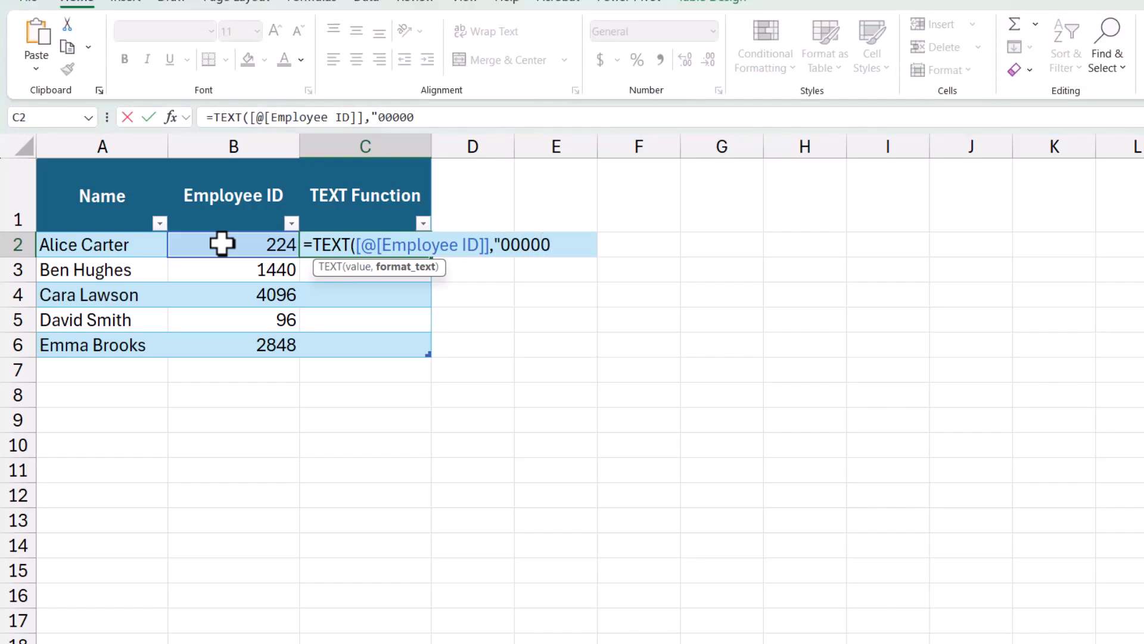
{"action": "type", "text": "\""}
{"action": "key", "text": "Return"}
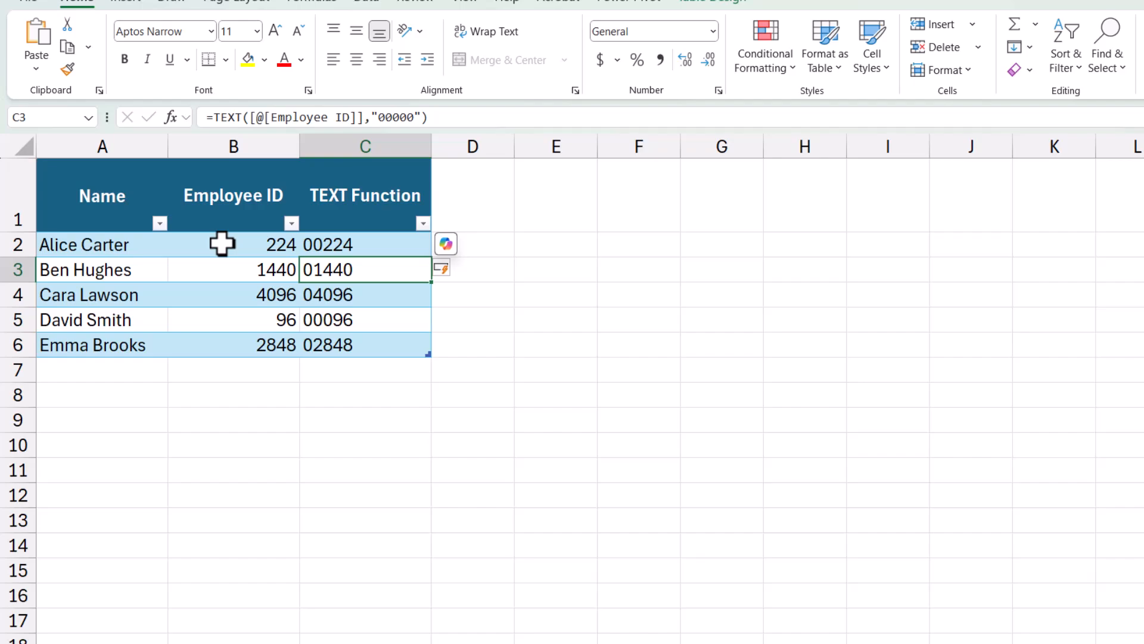
{"action": "key", "text": "Escape"}
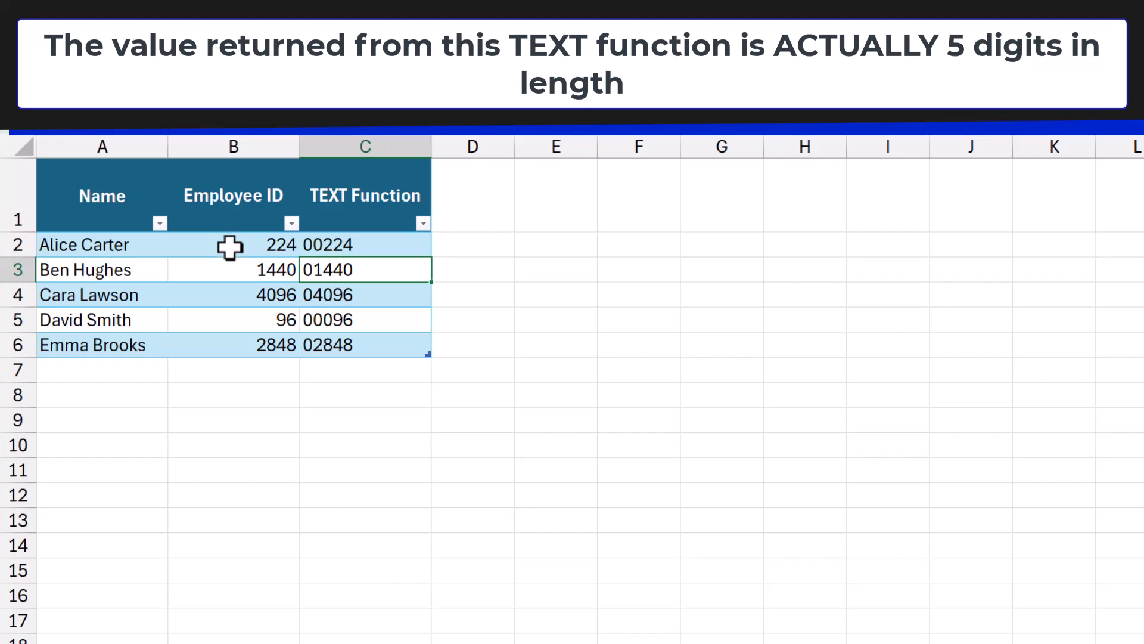
Copy the TEXT formula result in C2 and paste it as values only into E2
{"action": "left_click", "coordinate": [363, 246]}
{"action": "key", "text": "ctrl+c"}
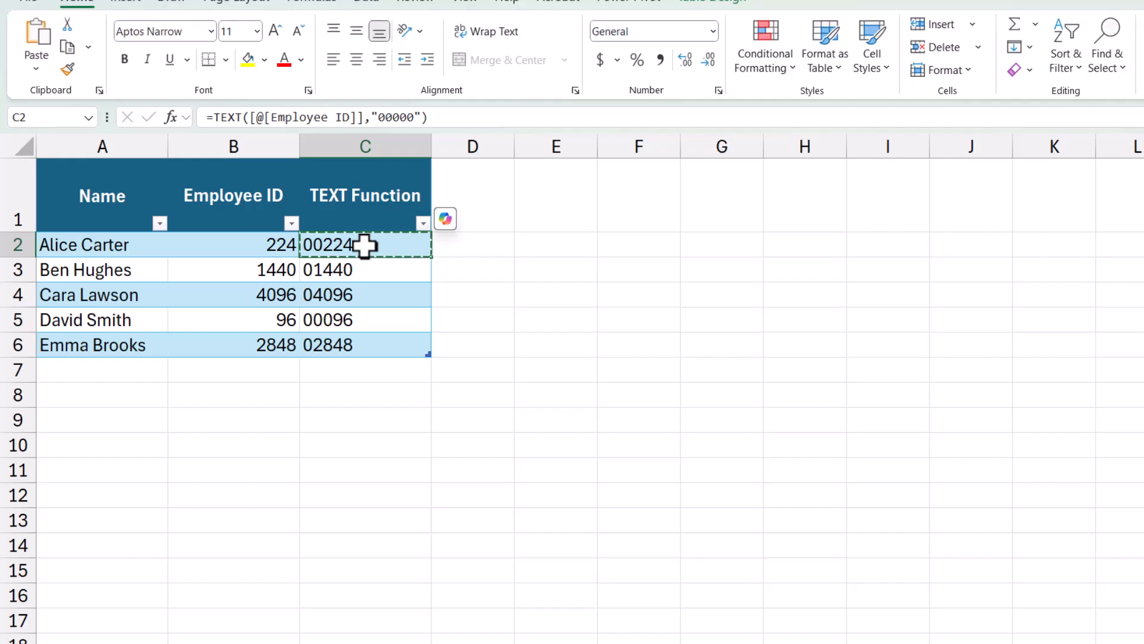
{"action": "right_click", "coordinate": [551, 248]}
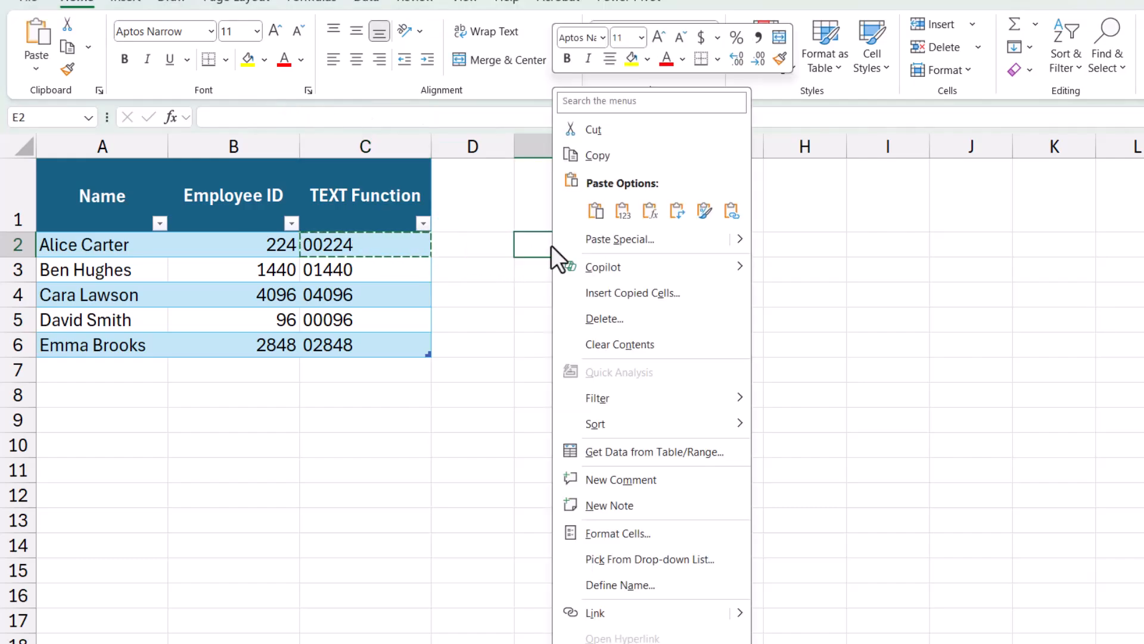
{"action": "left_click", "coordinate": [625, 212]}
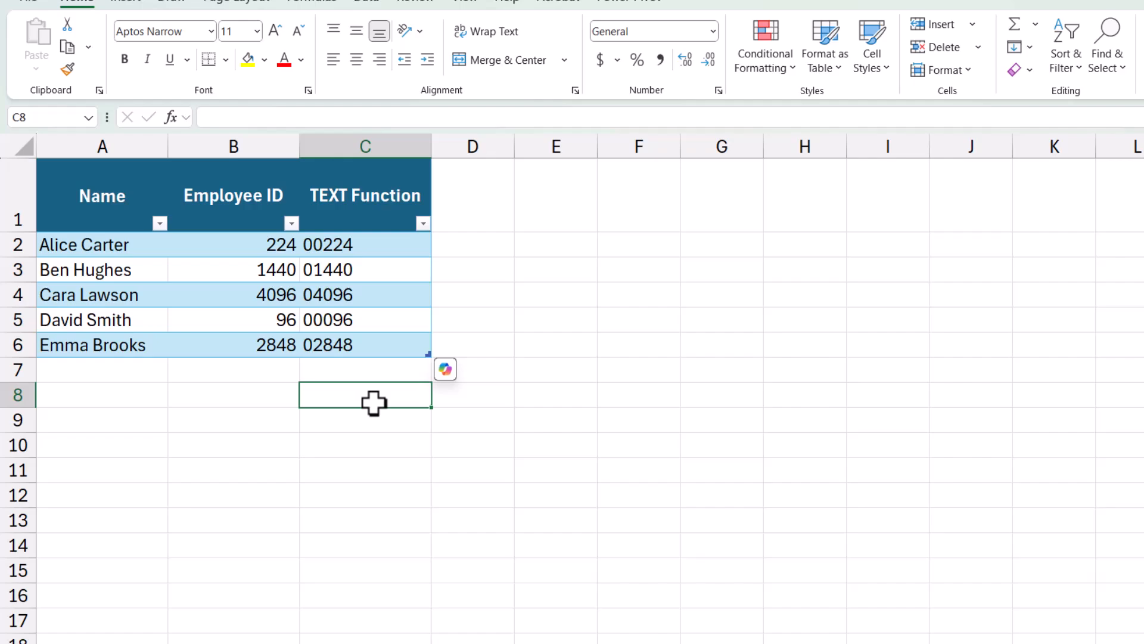
Load the employee table into the Power Query Editor as a query
{"action": "left_click", "coordinate": [390, 194]}
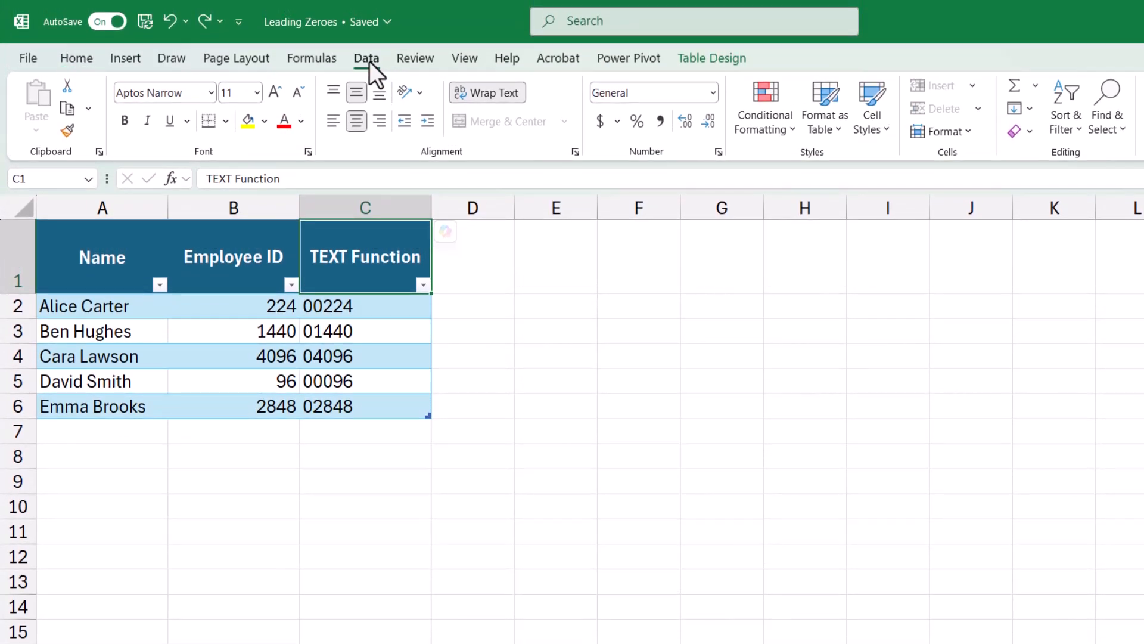
{"action": "left_click", "coordinate": [368, 4]}
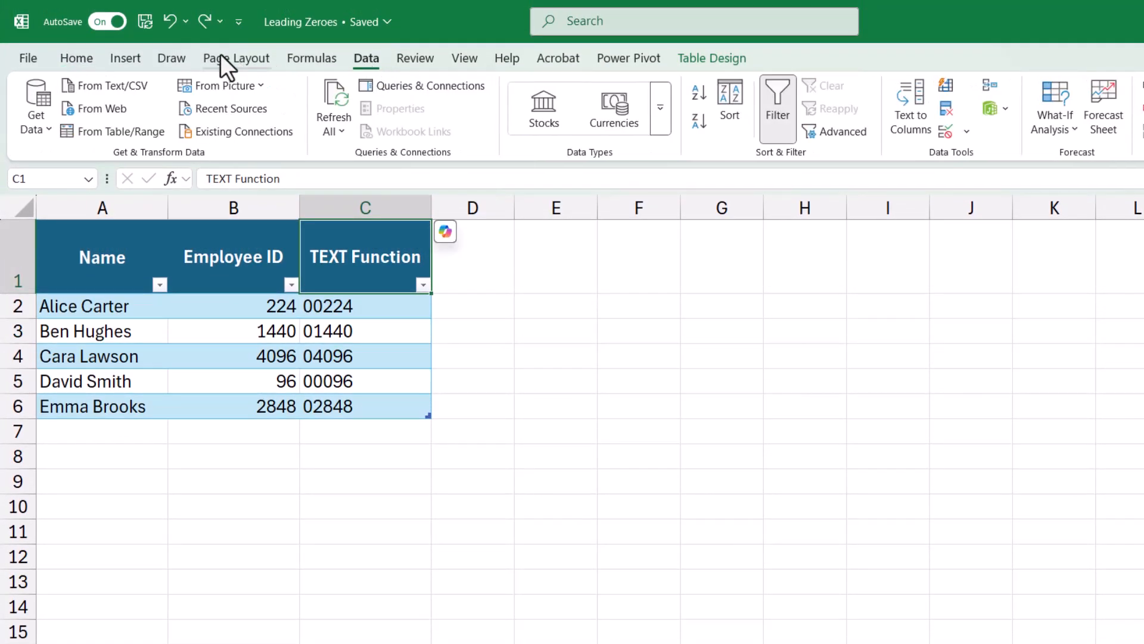
{"action": "left_click", "coordinate": [115, 130]}
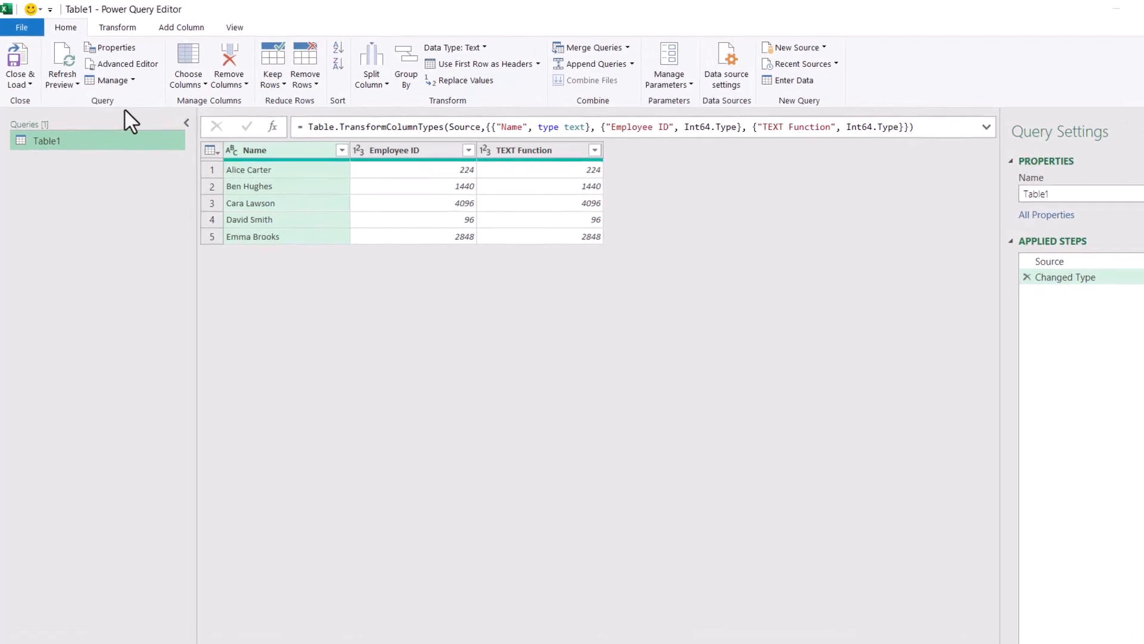
Change the Employee ID column's data type to Text, replacing the current type conversion
{"action": "left_click", "coordinate": [359, 149]}
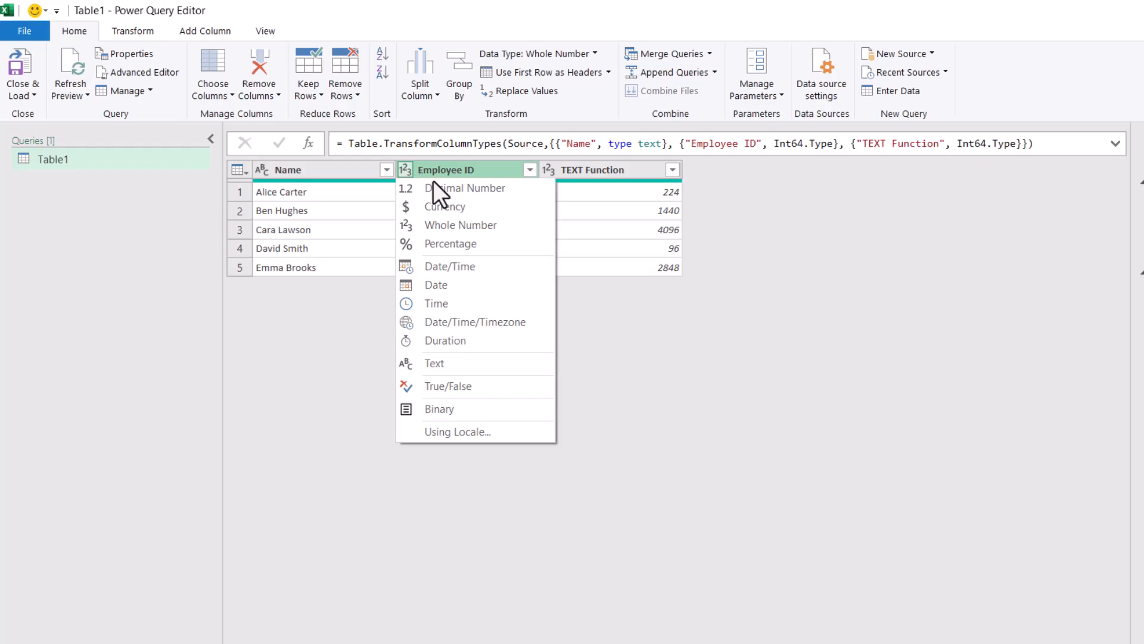
{"action": "left_click", "coordinate": [519, 366]}
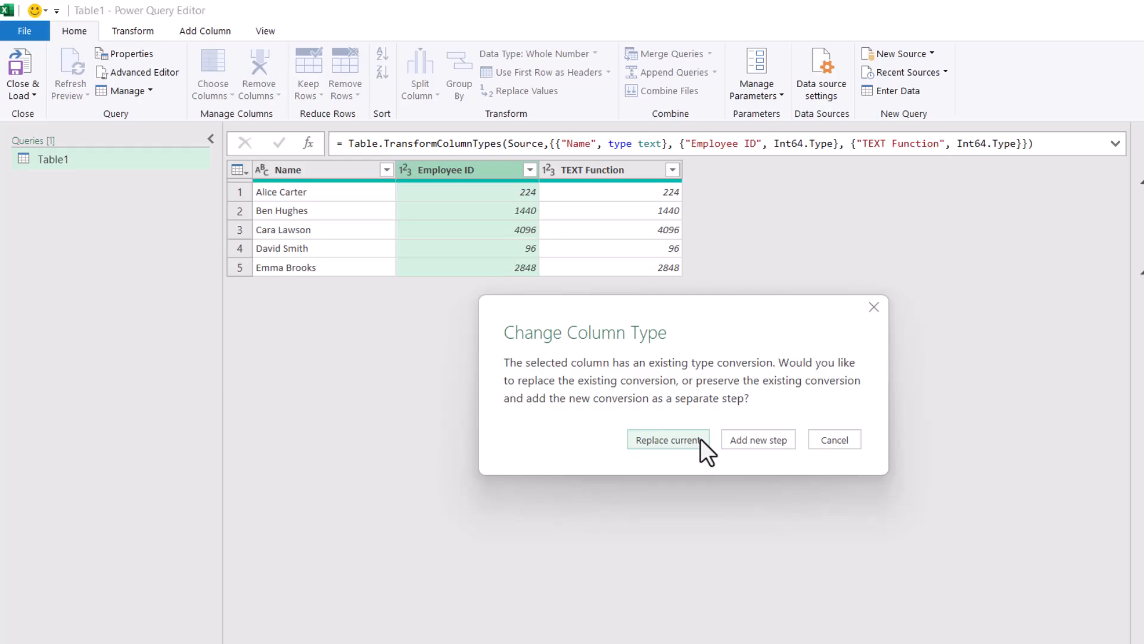
{"action": "left_click", "coordinate": [570, 360]}
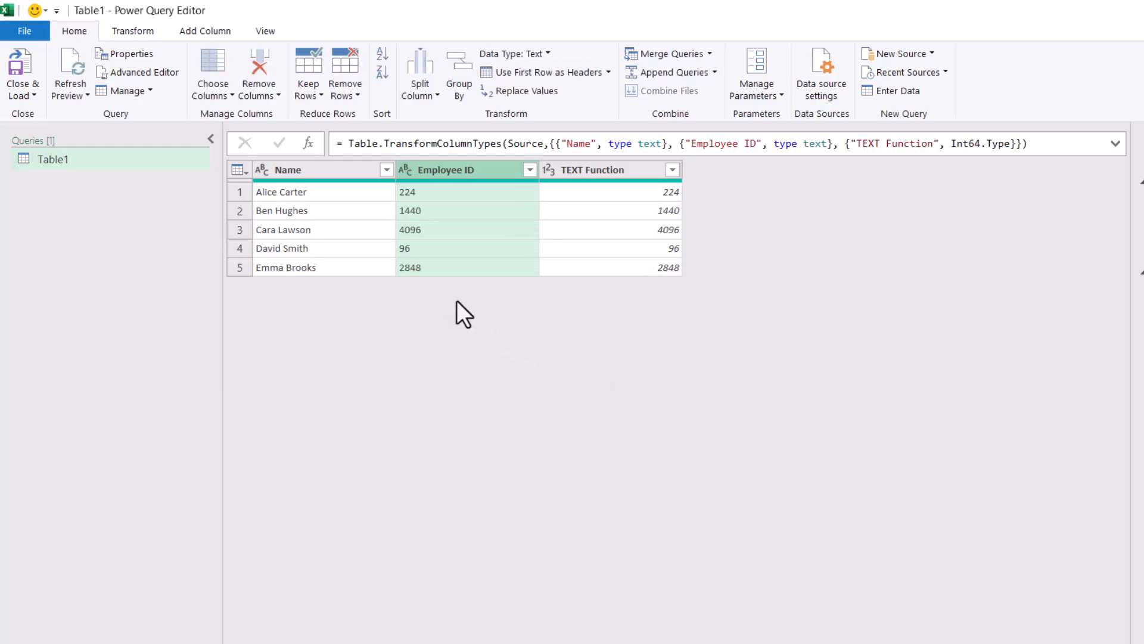
Add a custom column that pads each Employee ID to five digits, using the formula =Text.PadStart([Employee ID],5,"0")
{"action": "left_click", "coordinate": [220, 39]}
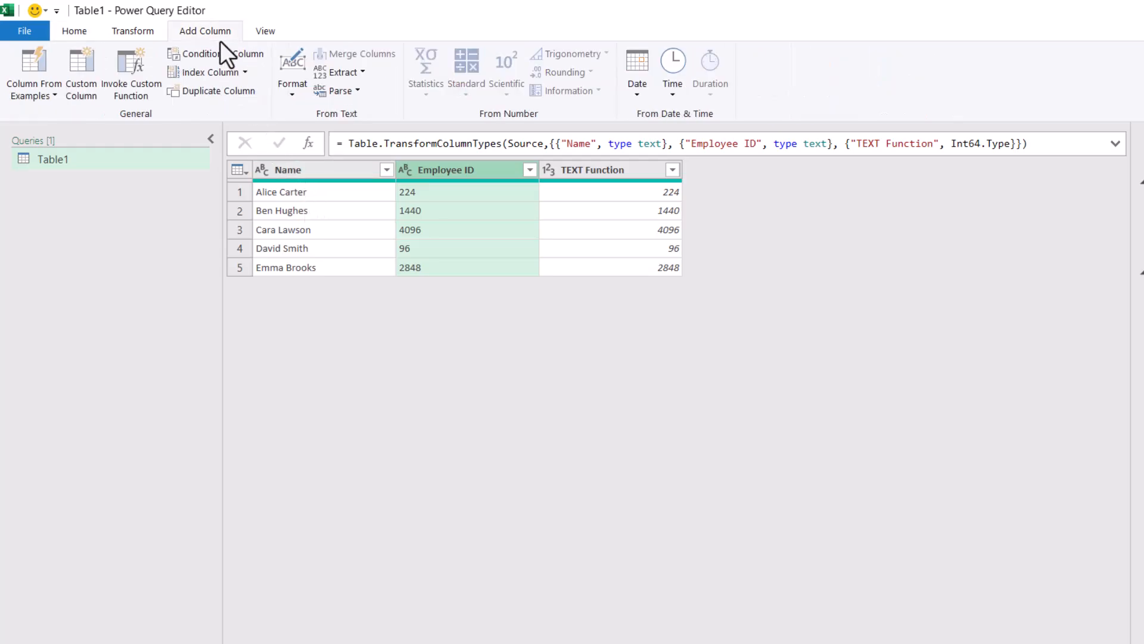
{"action": "left_click", "coordinate": [84, 75]}
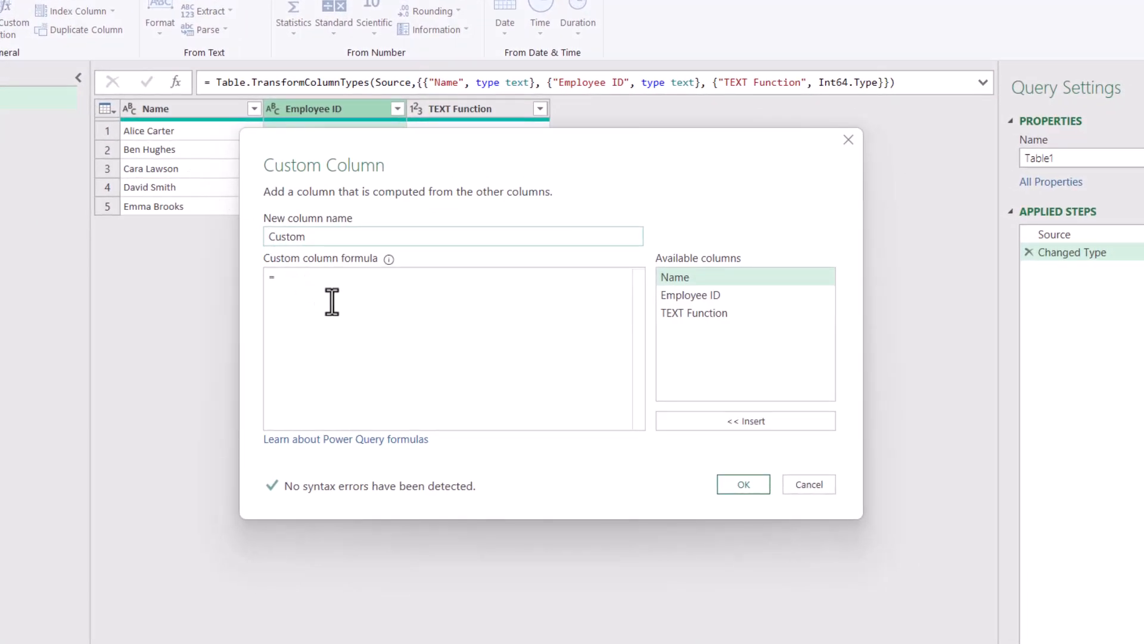
{"action": "left_click", "coordinate": [341, 314]}
{"action": "type", "text": "Text."}
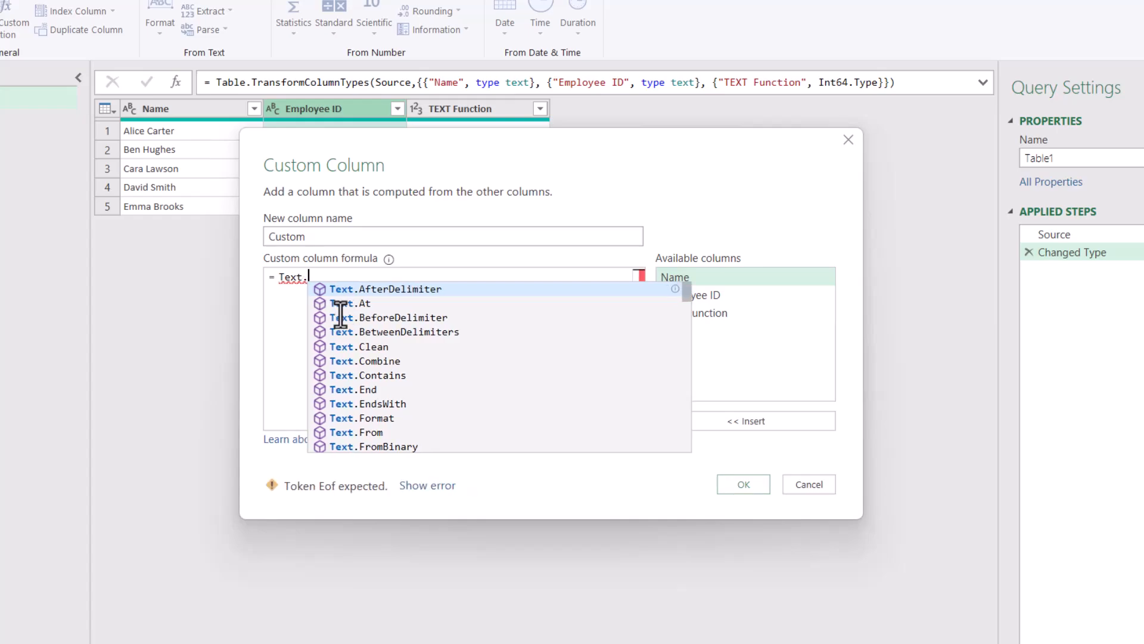
{"action": "type", "text": "Pad"}
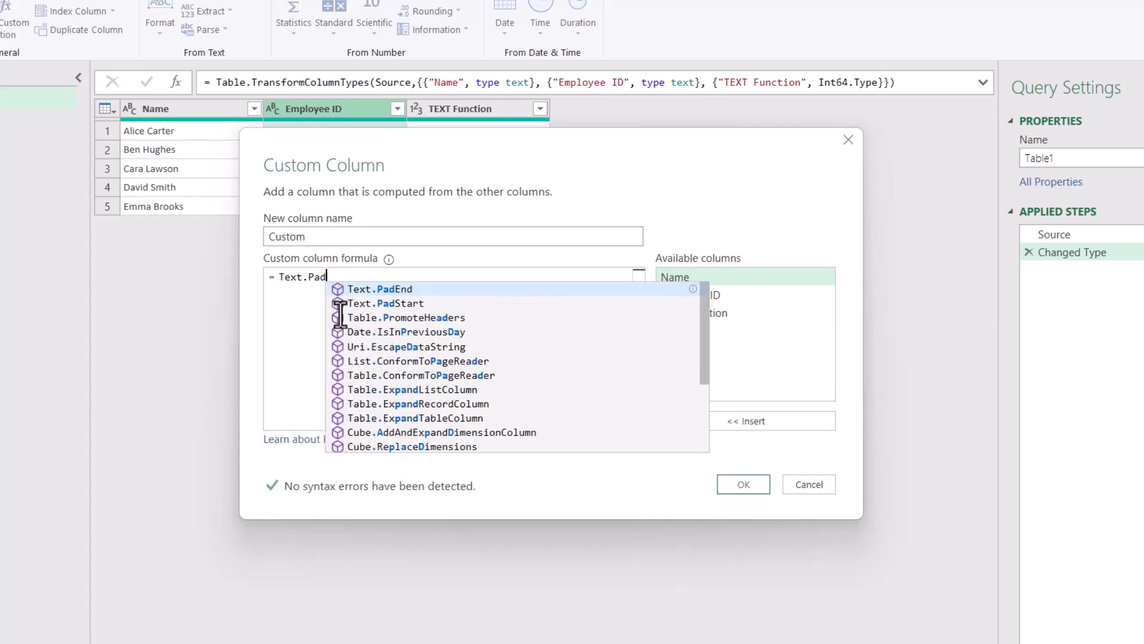
{"action": "type", "text": "Start("}
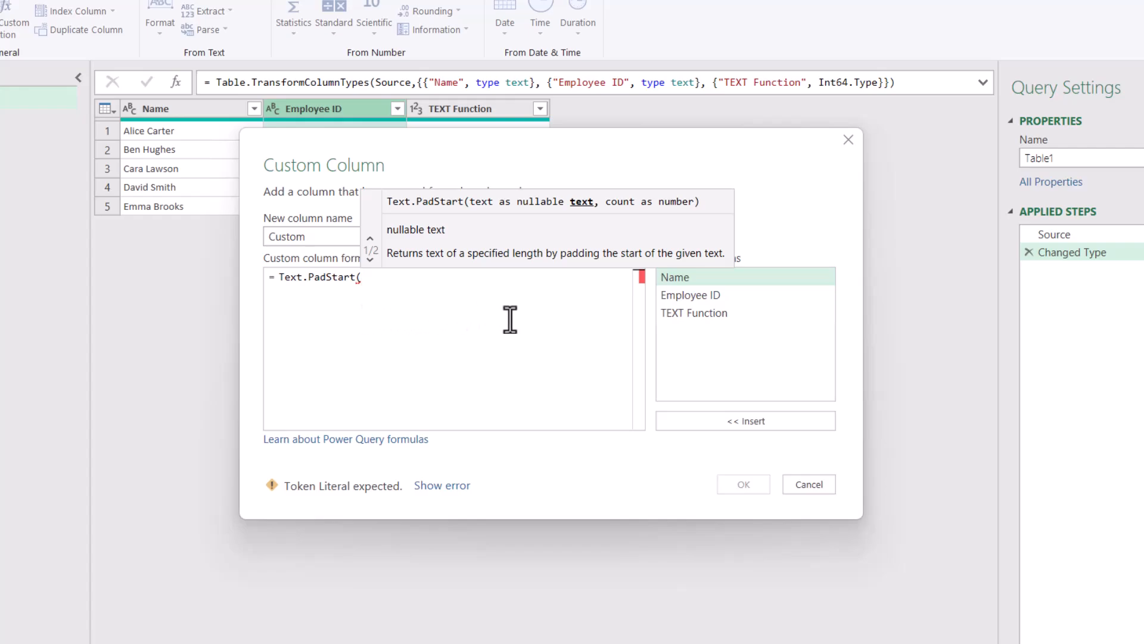
{"action": "double_click", "coordinate": [753, 293]}
{"action": "type", "text": ","}
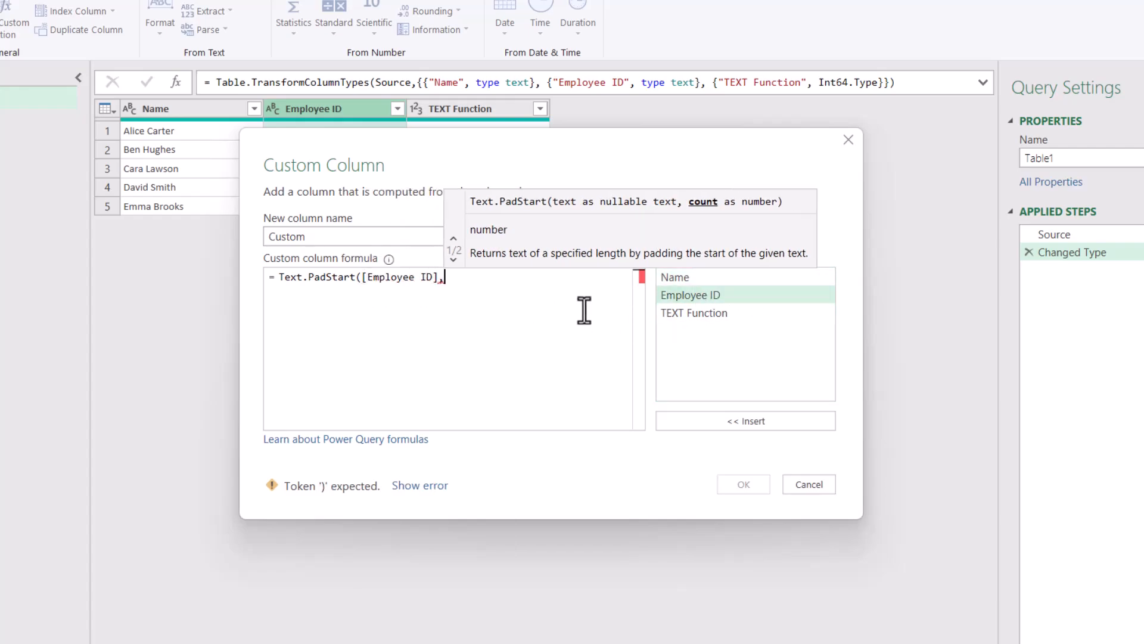
{"action": "type", "text": "5"}
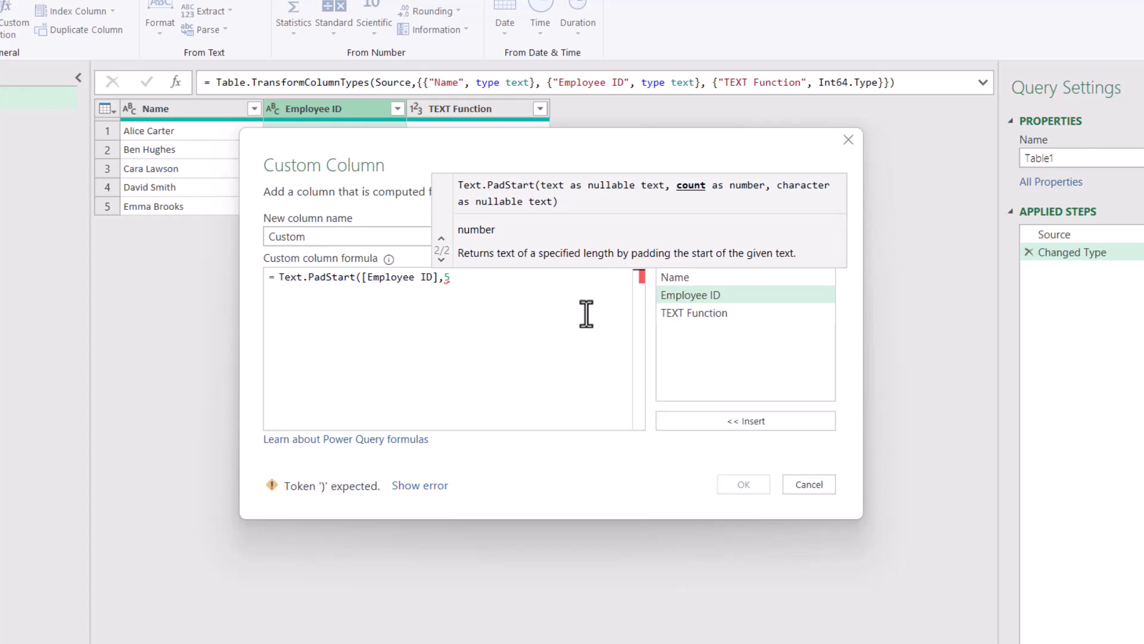
{"action": "type", "text": ","}
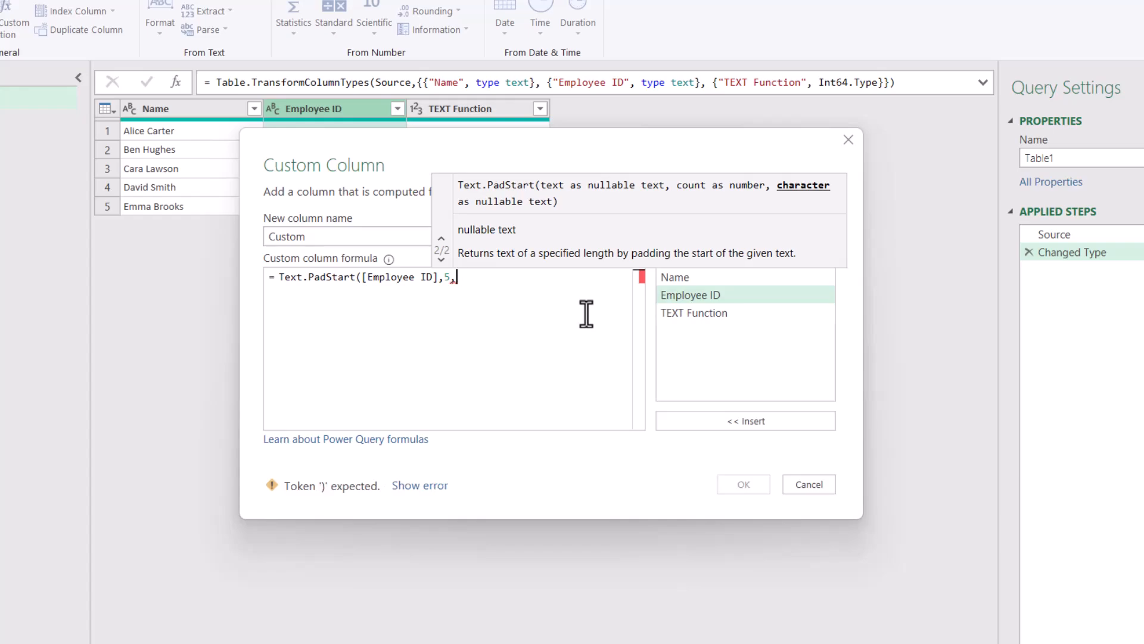
{"action": "type", "text": "\"0\""}
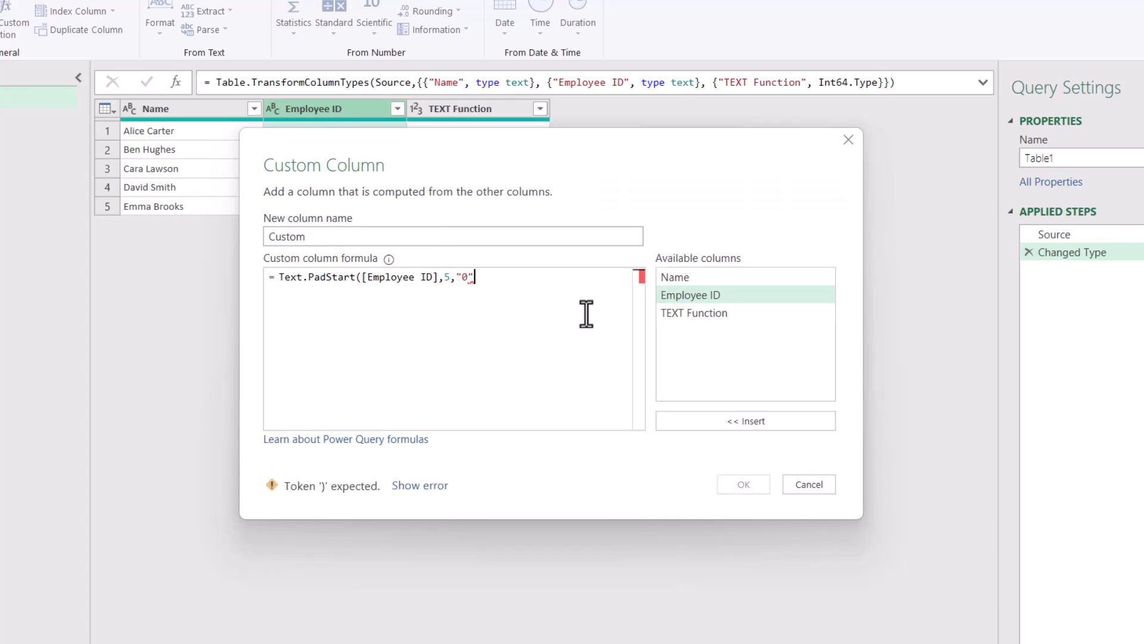
{"action": "type", "text": ")"}
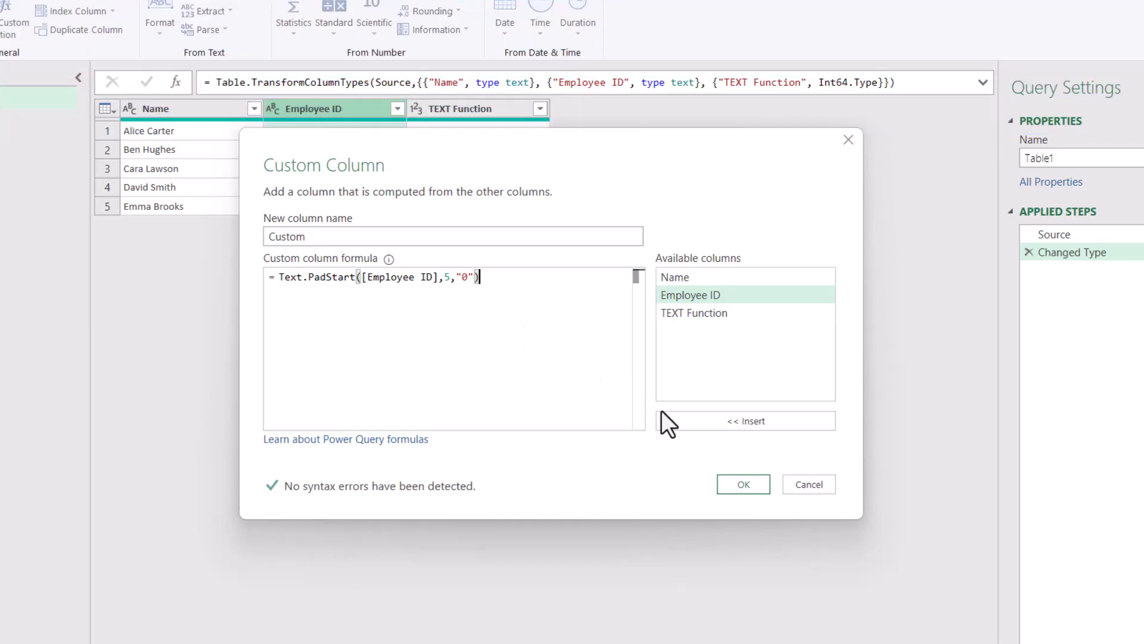
{"action": "left_click", "coordinate": [744, 483]}
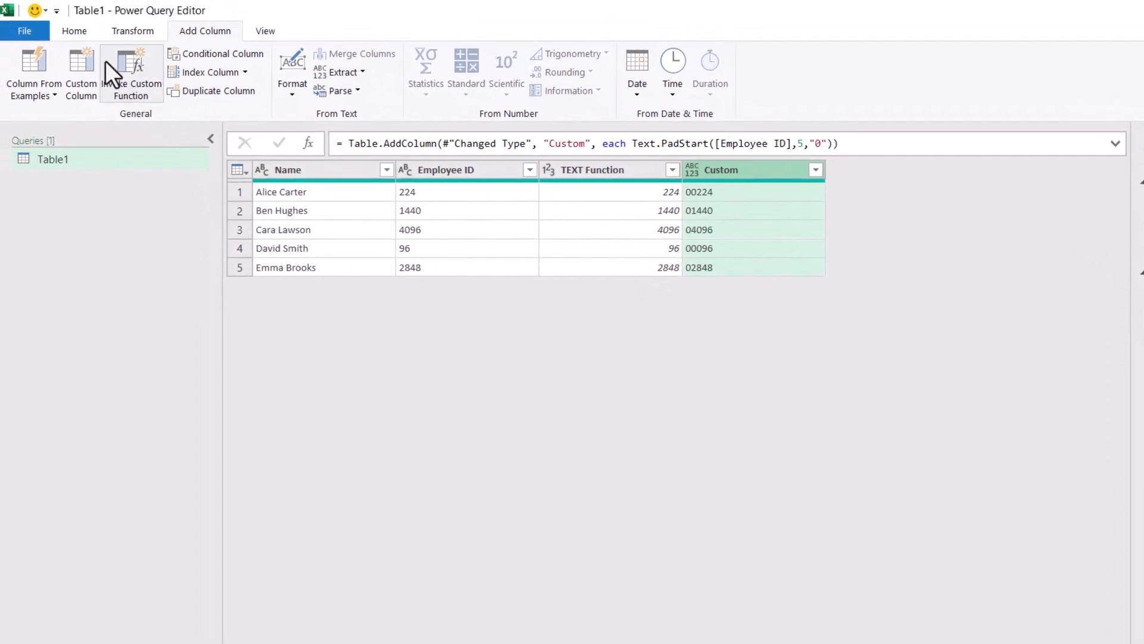
Close the Power Query Editor and load the query with the padded ID column into the Excel workbook
{"action": "left_click", "coordinate": [86, 37]}
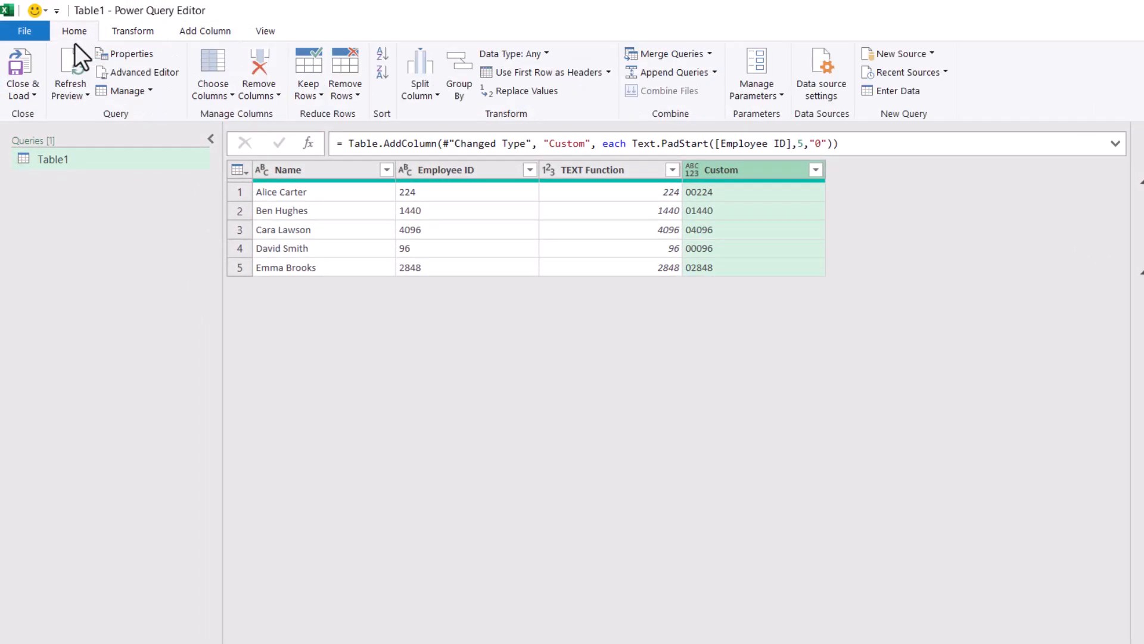
{"action": "left_click", "coordinate": [33, 59]}
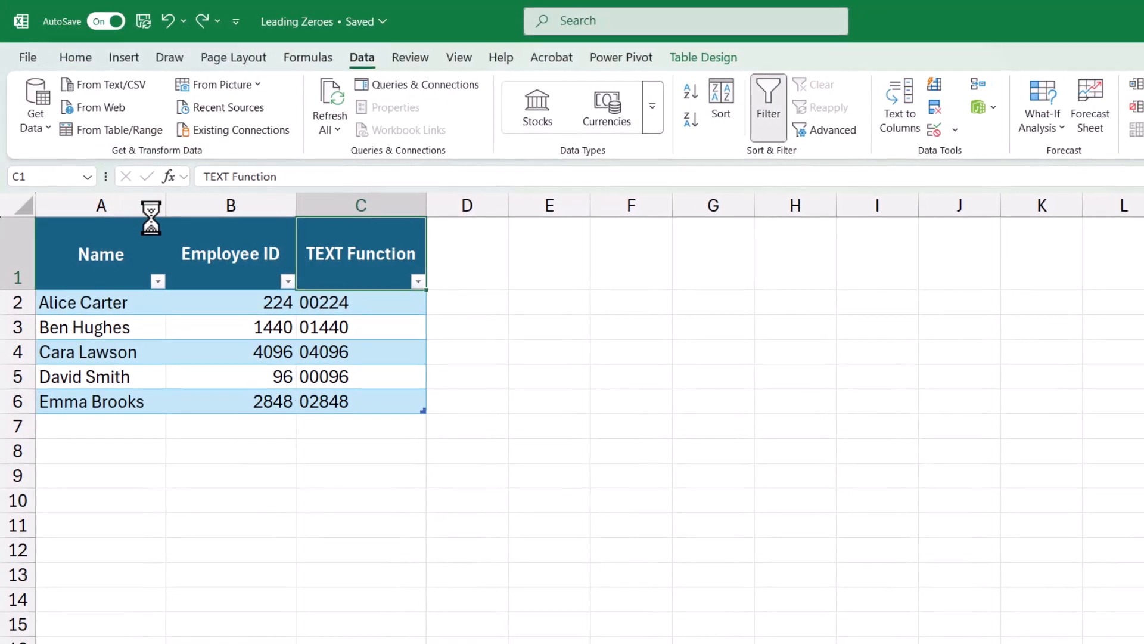